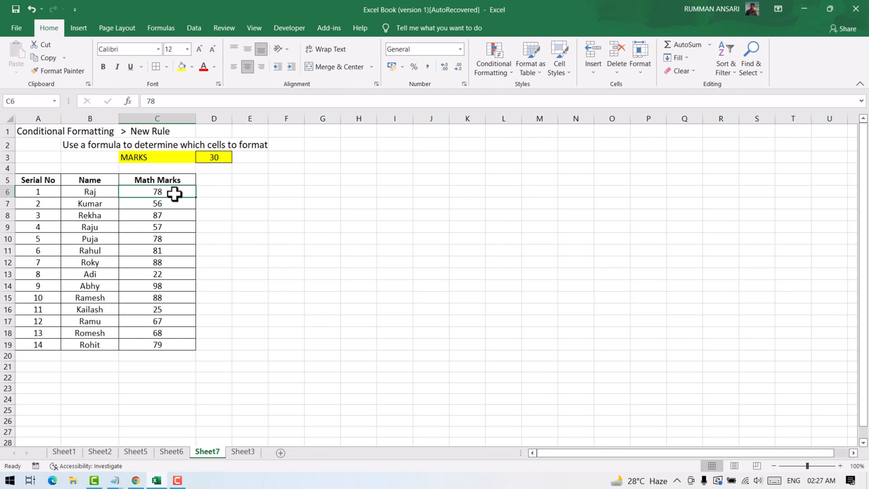
# Step: Enter the formula =C6>$D$3 in E6, comparing the first mark with the MARKS value in D3
pyautogui.click(220, 156)
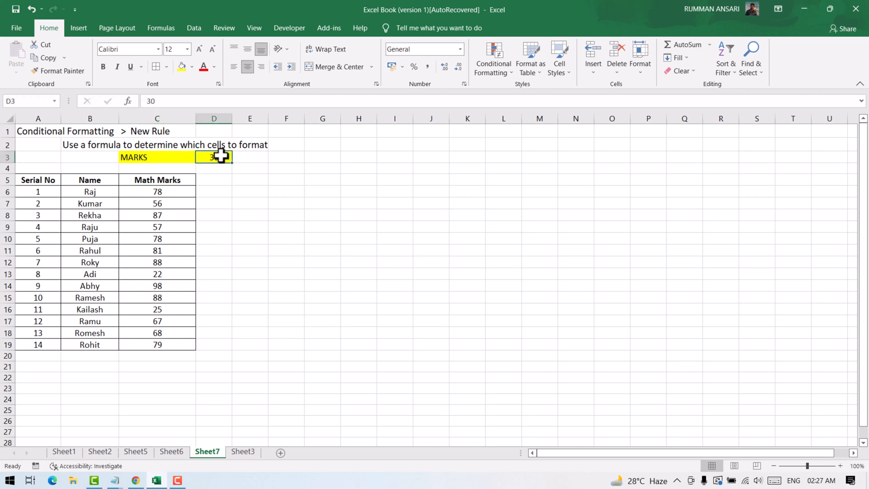
pyautogui.moveTo(172, 192); pyautogui.dragTo(171, 345)
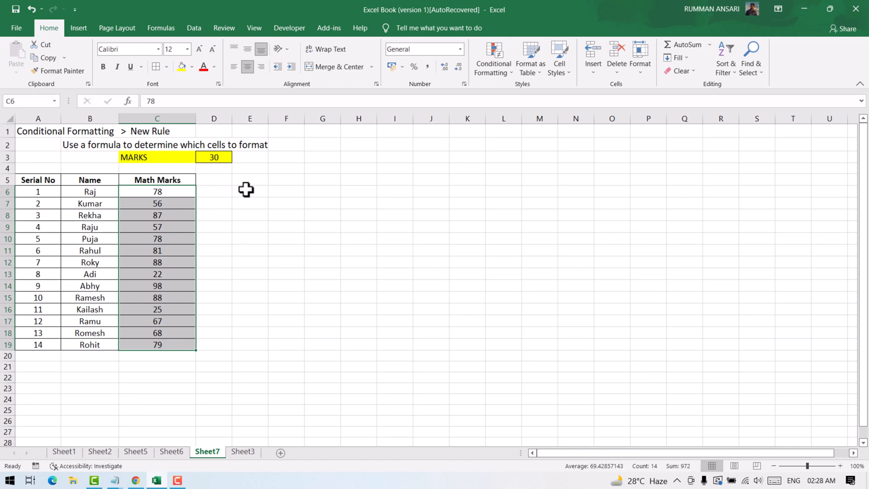
pyautogui.click(250, 191)
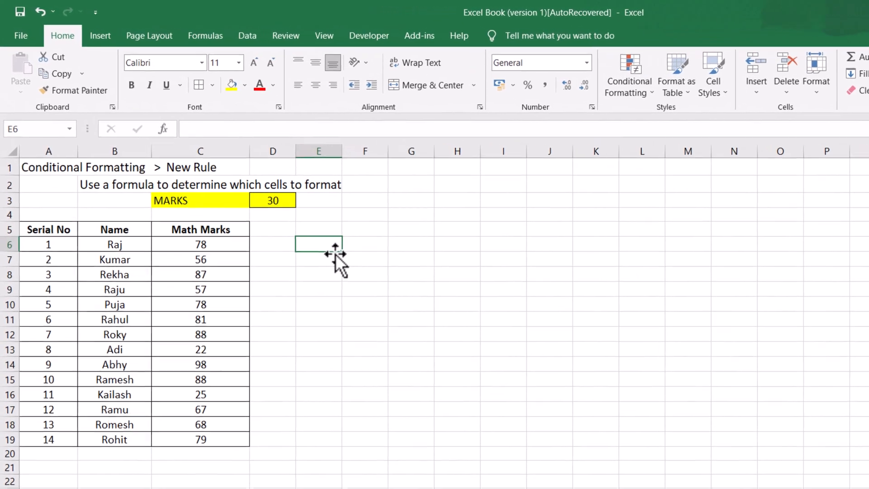
pyautogui.write('=')
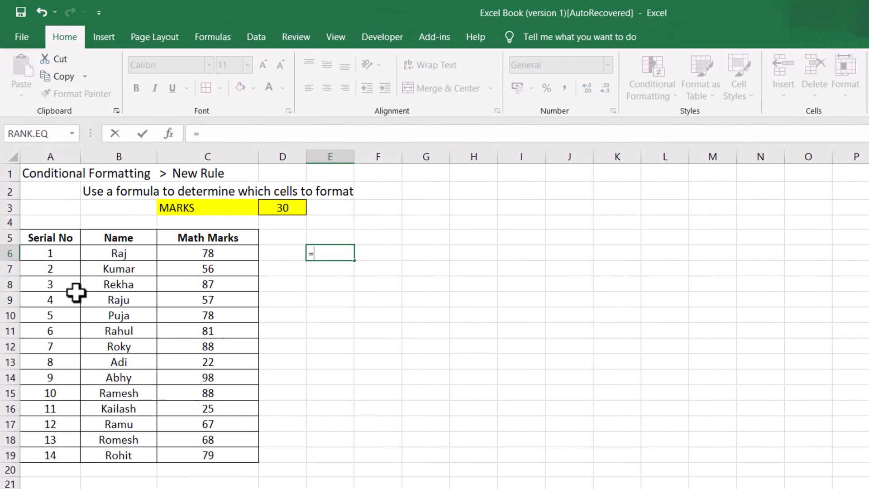
pyautogui.click(228, 253)
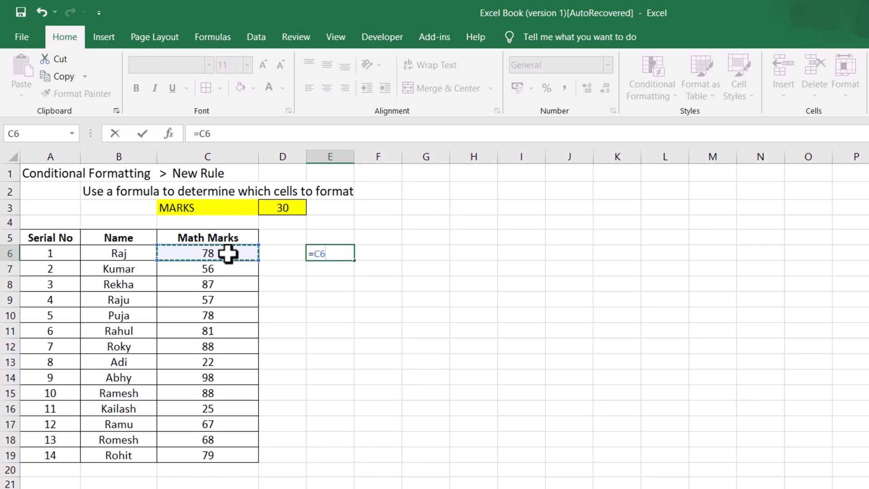
pyautogui.write('>')
pyautogui.click(284, 208)
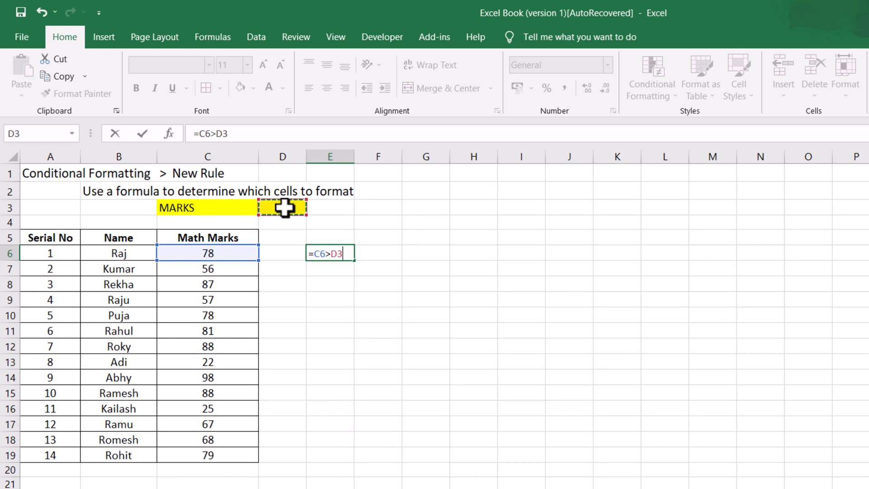
pyautogui.click(332, 254)
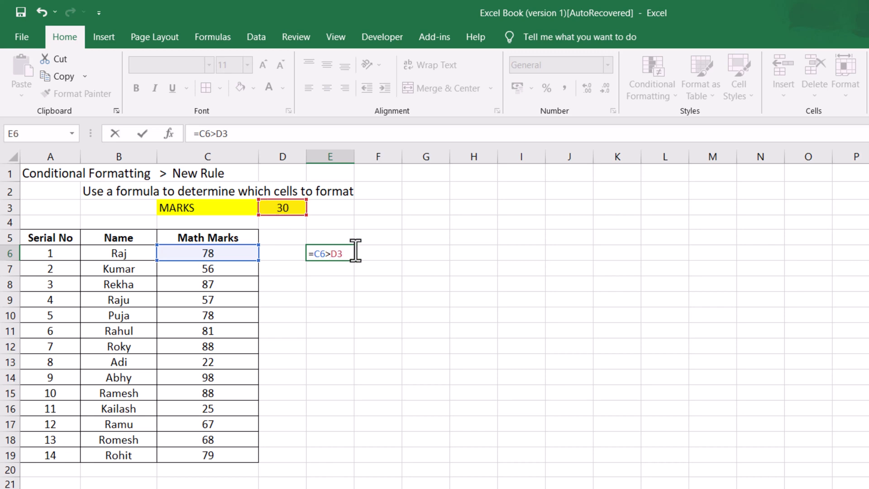
pyautogui.write('$D$')
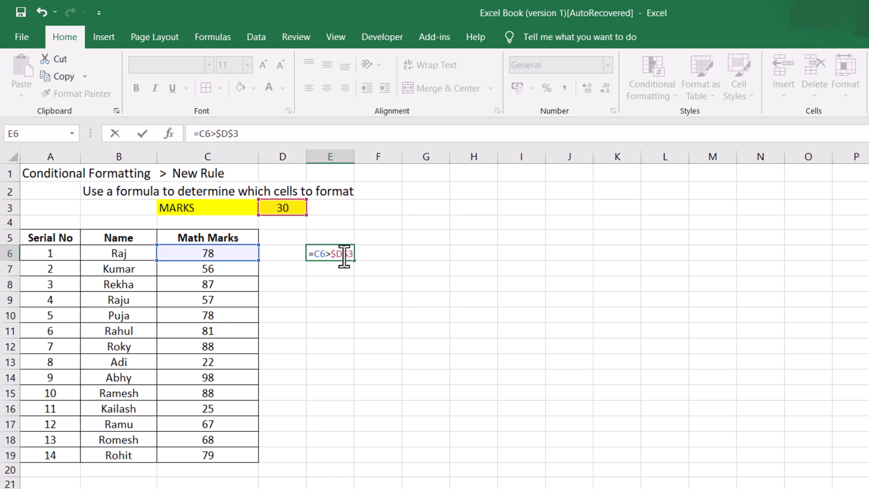
pyautogui.click(371, 251)
pyautogui.click(344, 257)
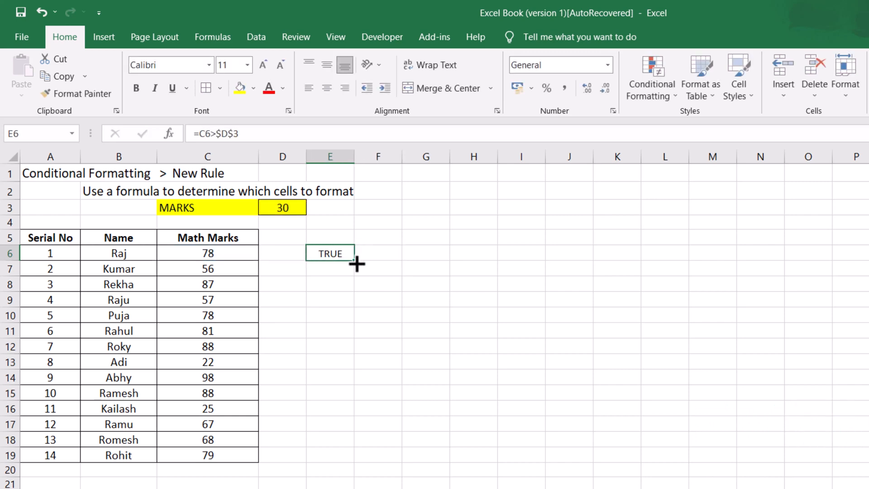
# Step: Fill the E6 formula down to E19 and check the results for the low marks in rows 13 and 16
pyautogui.moveTo(356, 263); pyautogui.dragTo(359, 458)
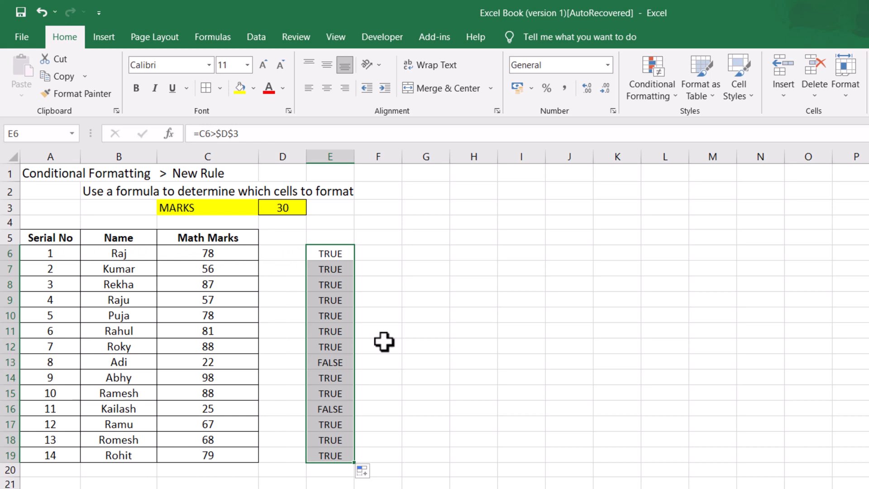
pyautogui.click(324, 365)
pyautogui.click(227, 362)
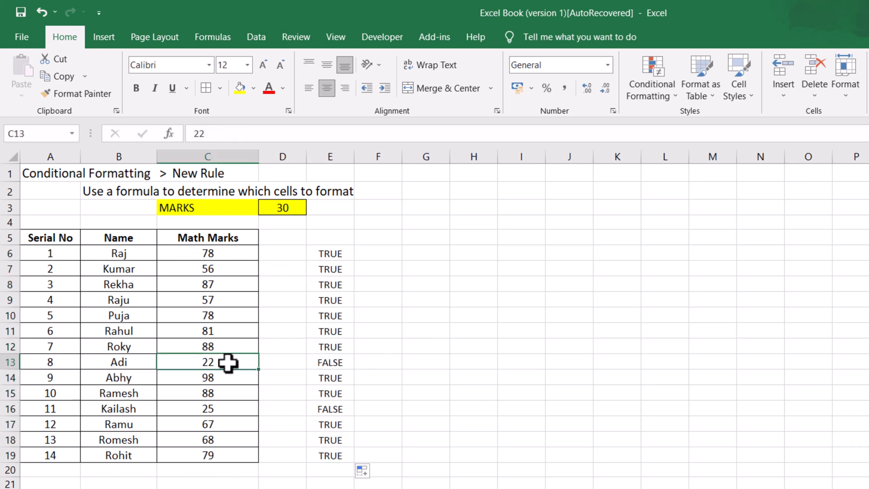
pyautogui.click(221, 409)
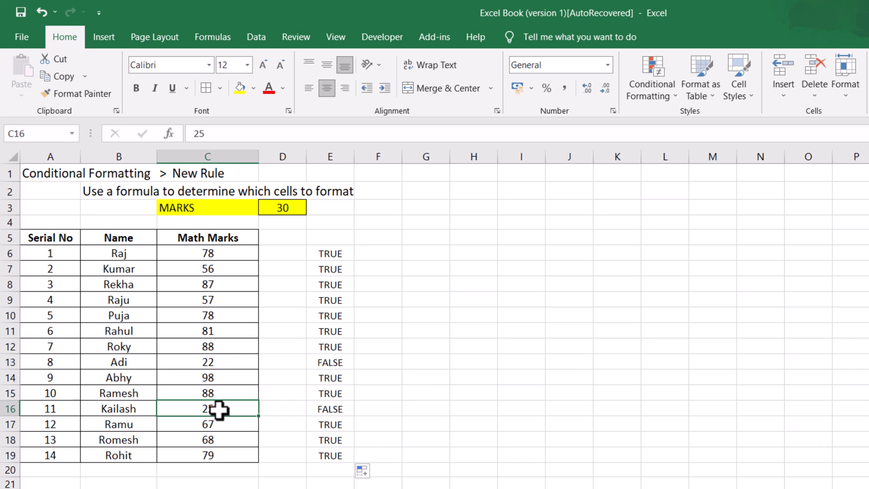
pyautogui.click(227, 362)
pyautogui.click(333, 366)
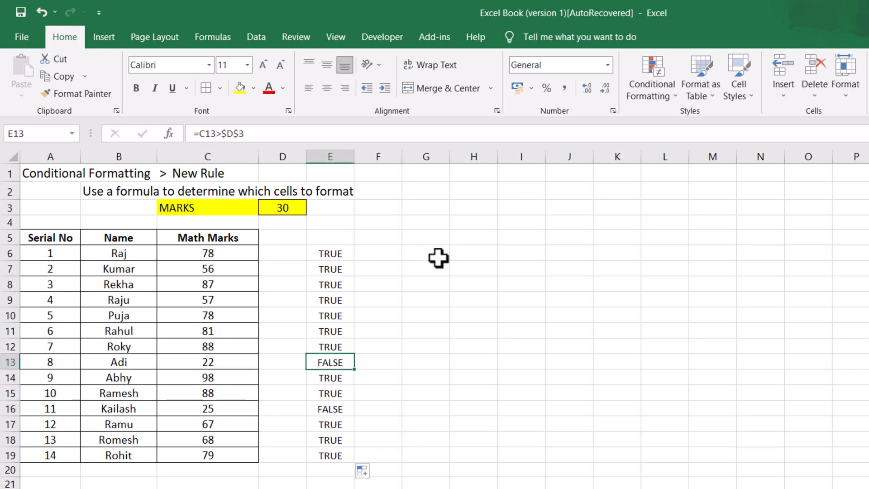
# Step: Change E6's formula to =$C6>$D$3 so the marks column is locked
pyautogui.click(337, 257)
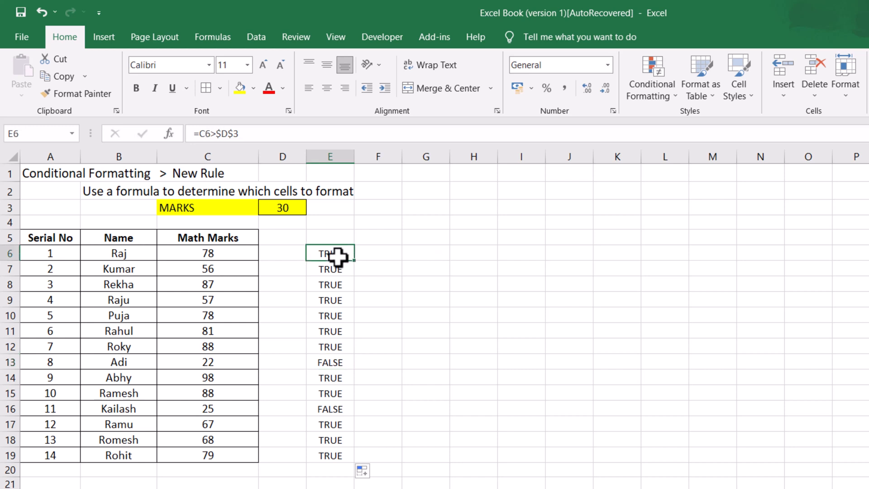
pyautogui.click(201, 134)
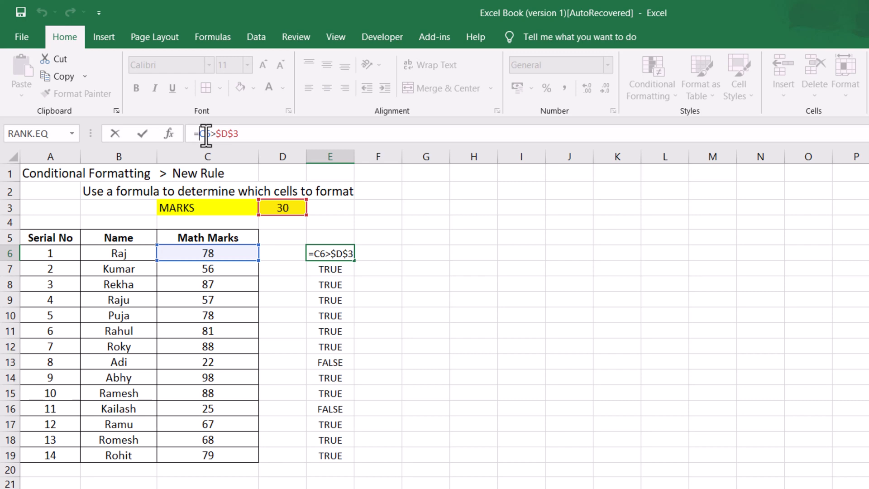
pyautogui.write('$')
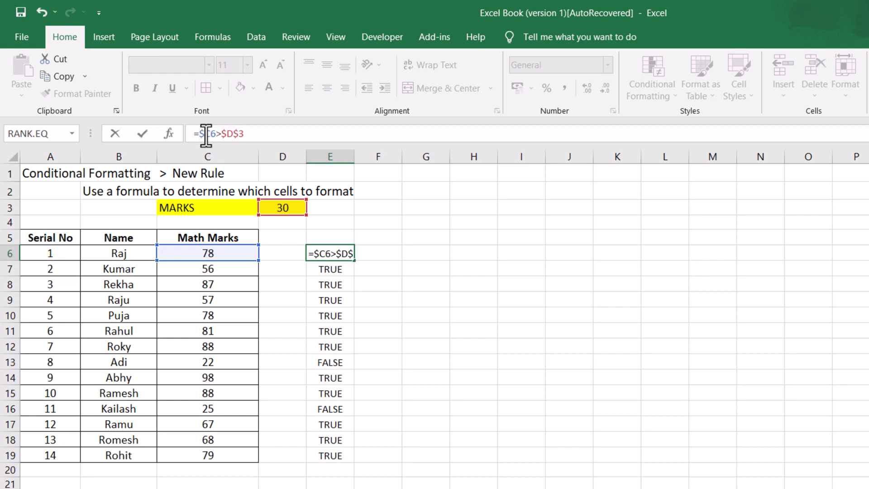
pyautogui.click(382, 257)
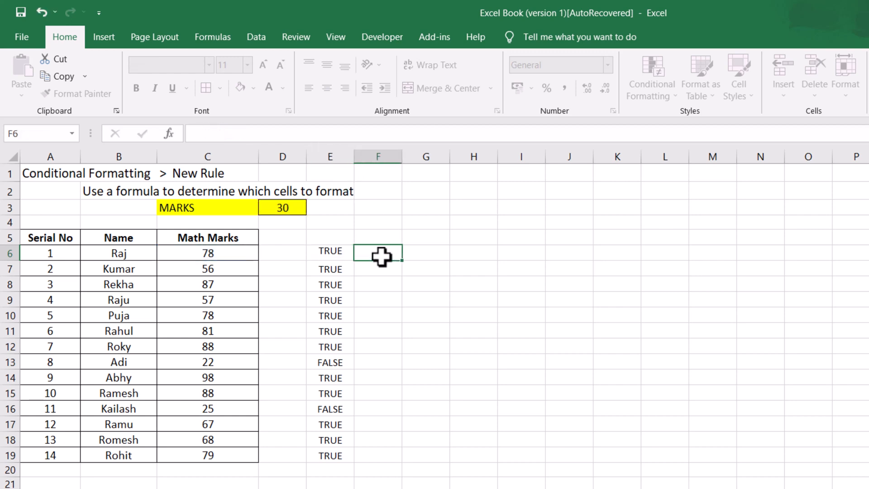
# Step: Fill the E6 formula right into F6 and down both columns to row 19, then compare rows 13 and 16
pyautogui.click(335, 252)
pyautogui.moveTo(358, 262); pyautogui.dragTo(406, 259)
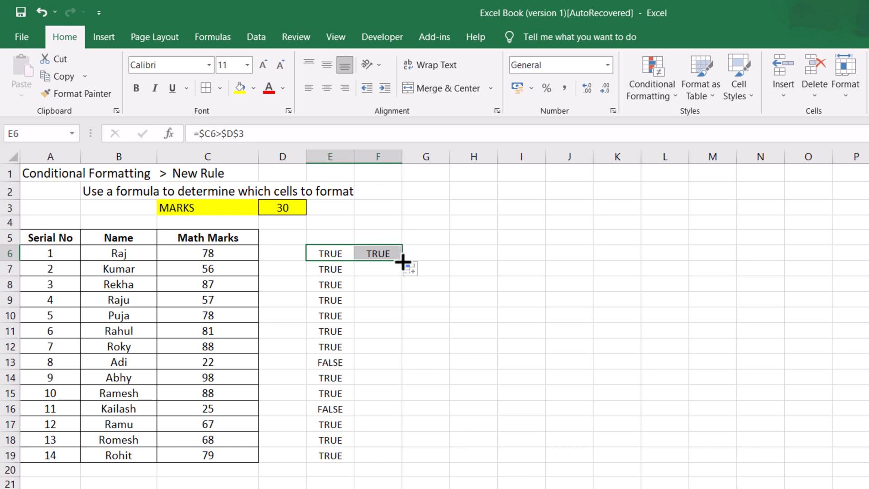
pyautogui.moveTo(402, 262); pyautogui.dragTo(394, 455)
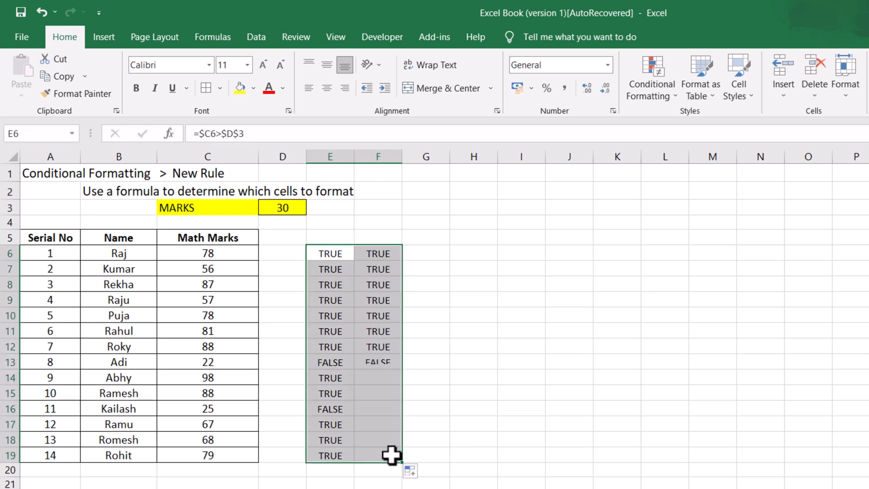
pyautogui.click(327, 365)
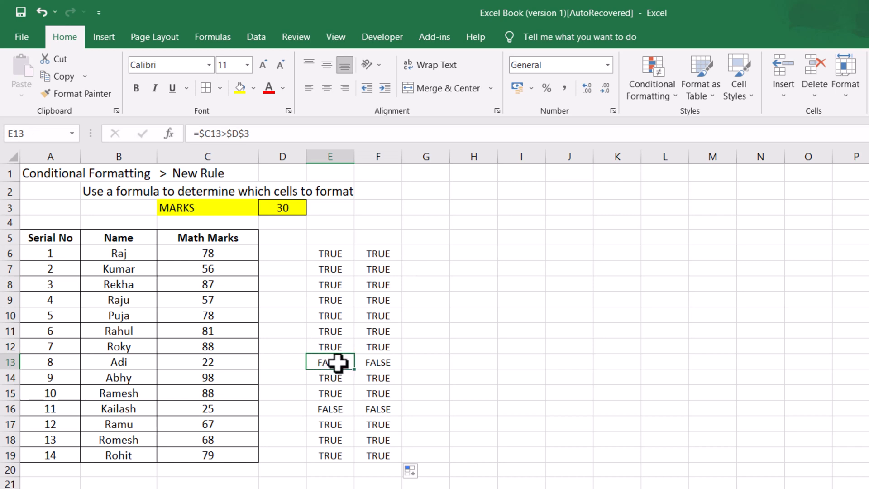
pyautogui.click(376, 363)
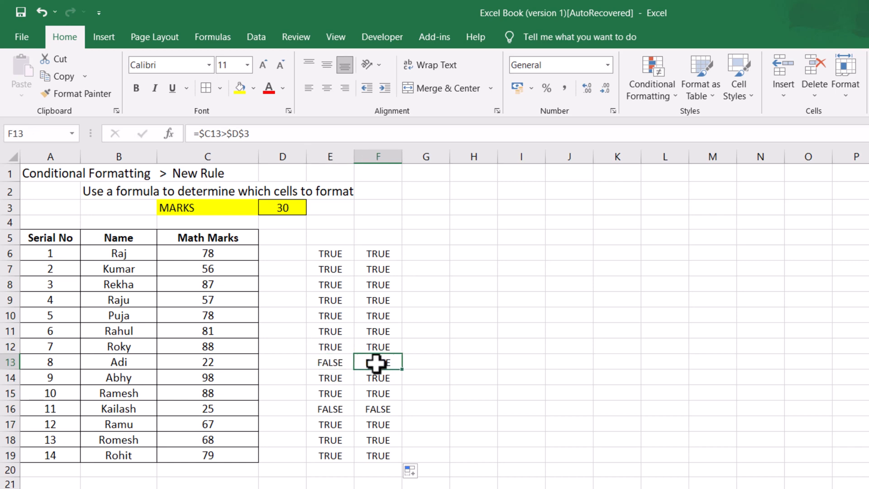
pyautogui.click(335, 408)
pyautogui.click(386, 411)
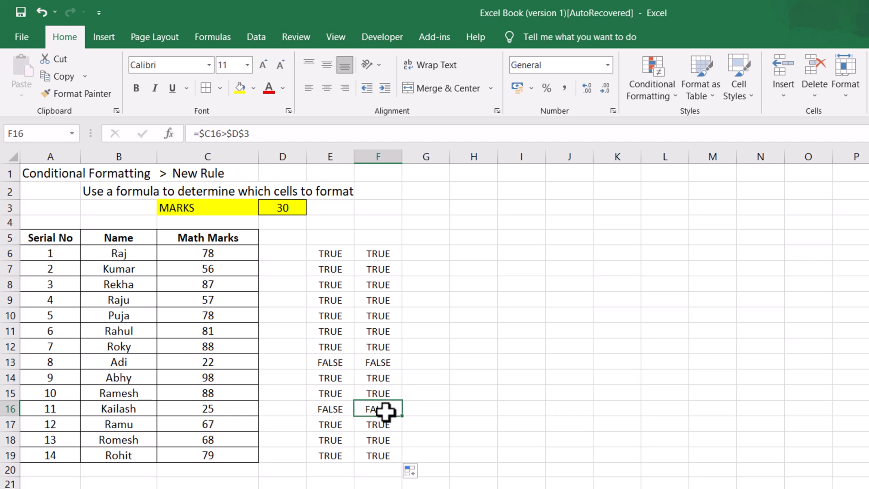
pyautogui.click(347, 253)
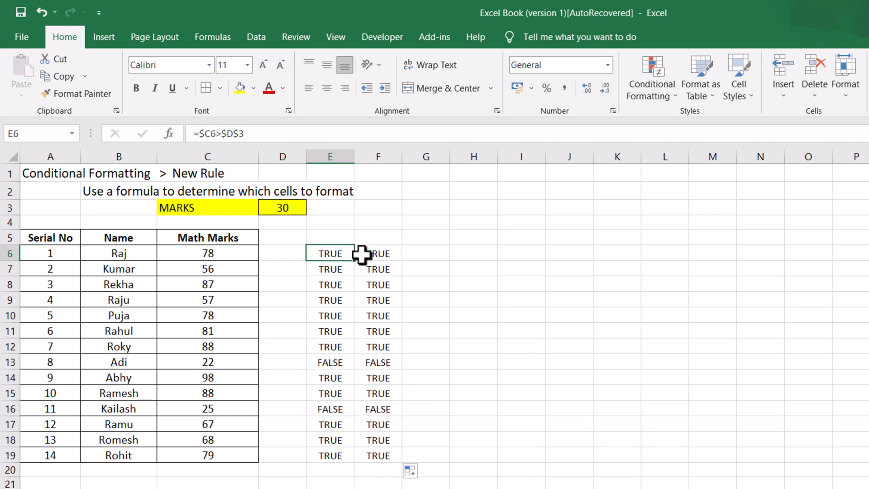
# Step: Extend the formulas across into column G down to row 19 and inspect rows 13 and 16
pyautogui.moveTo(341, 252)
pyautogui.mouseDown()
pyautogui.moveTo(387, 258)
pyautogui.moveTo(389, 269)
pyautogui.moveTo(340, 254)
pyautogui.moveTo(444, 261)
pyautogui.moveTo(449, 322)
pyautogui.moveTo(439, 457)
pyautogui.mouseUp()
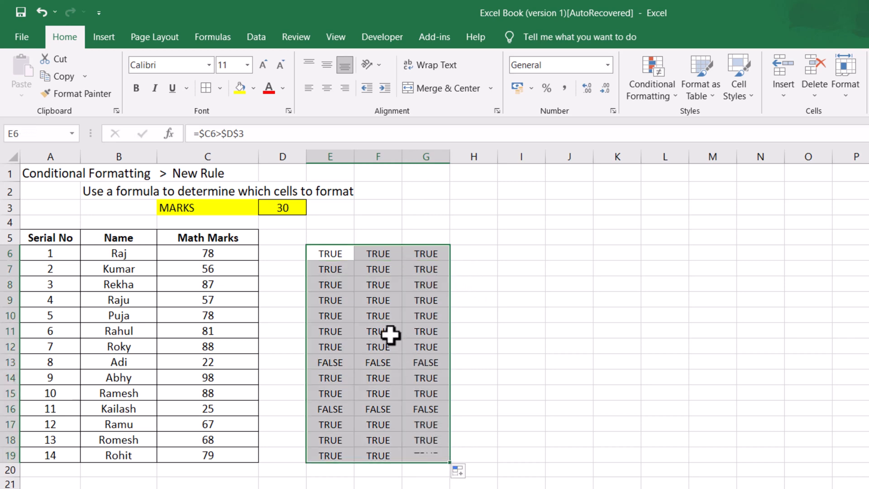
pyautogui.click(330, 372)
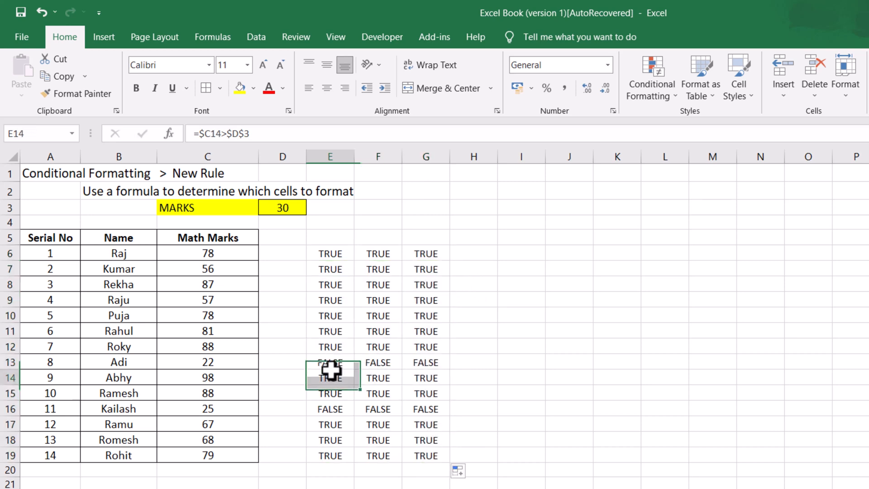
pyautogui.moveTo(322, 362); pyautogui.dragTo(418, 365)
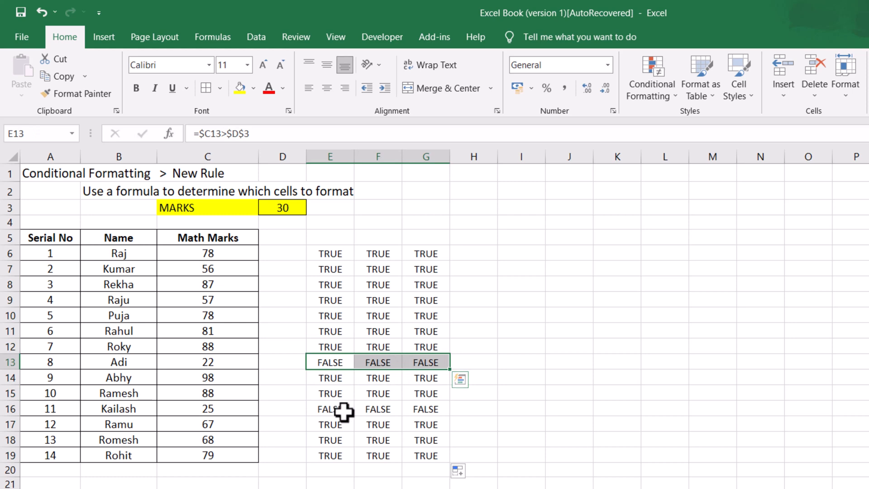
pyautogui.moveTo(341, 409); pyautogui.dragTo(419, 411)
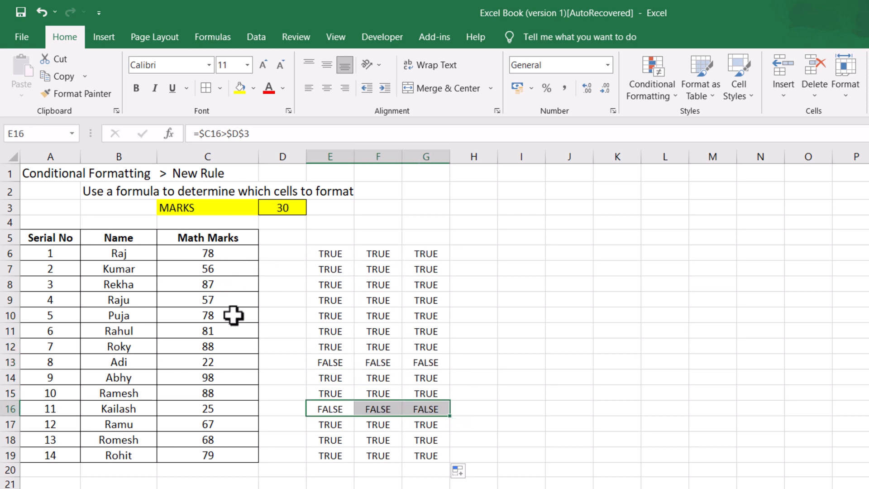
pyautogui.click(339, 253)
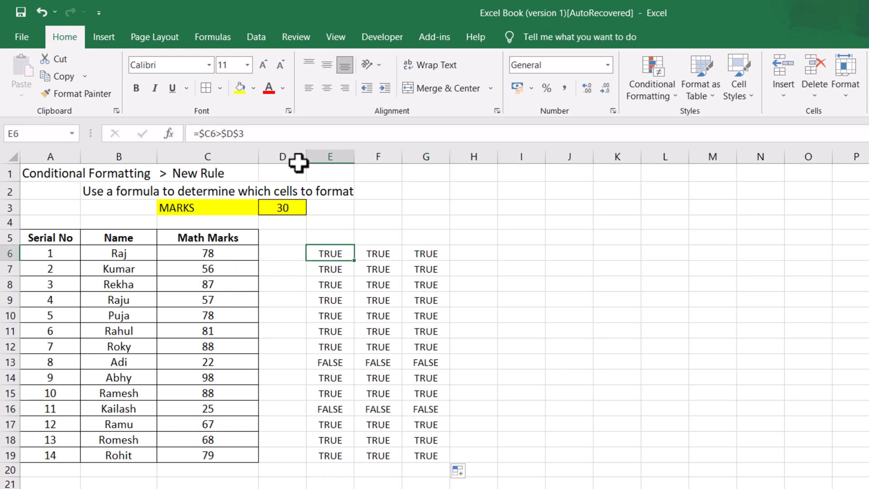
# Step: Copy the formula =$C6>$D$3 from E6's formula bar
pyautogui.click(266, 136)
pyautogui.moveTo(244, 135); pyautogui.dragTo(190, 134)
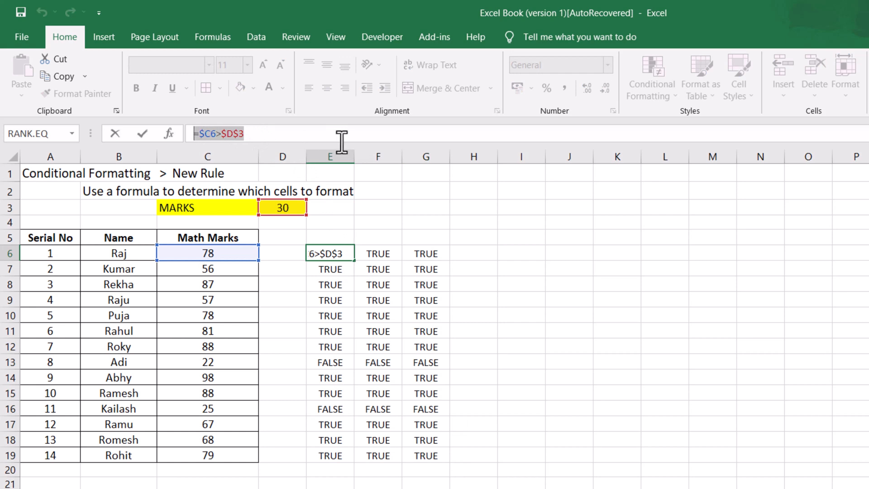
pyautogui.hotkey('ctrl', 'c')
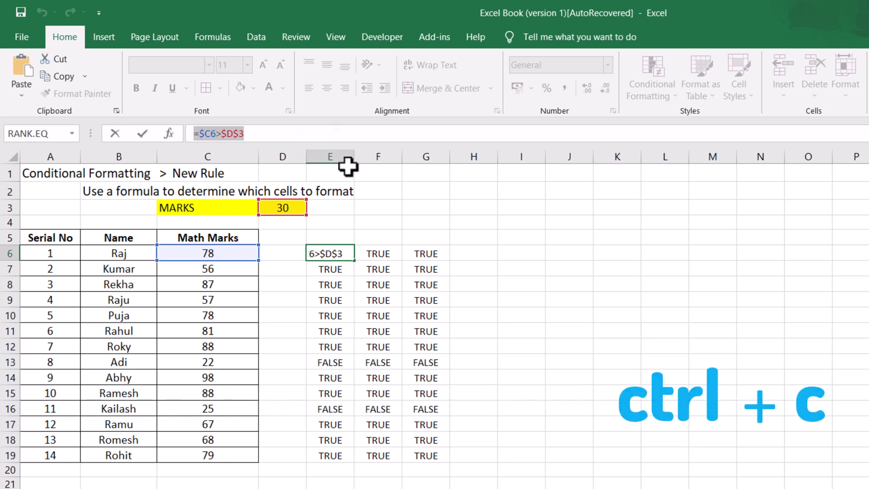
pyautogui.click(349, 132)
pyautogui.press('Return')
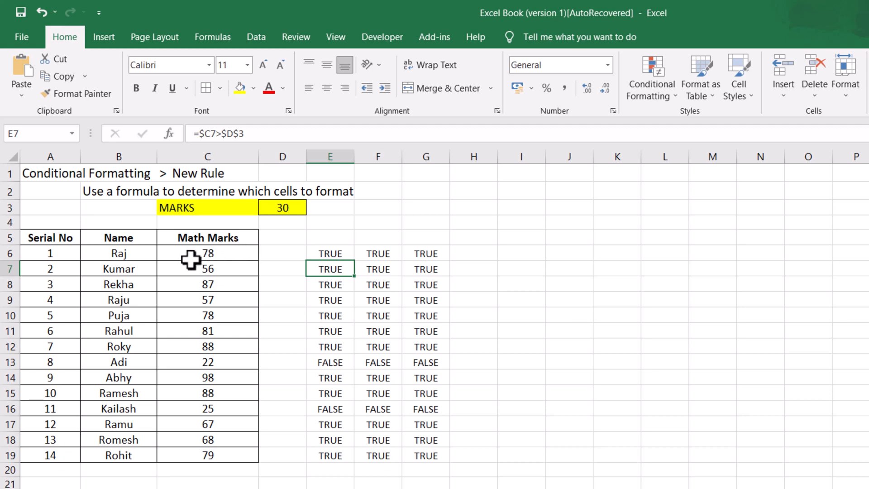
# Step: Select the table data A6:C19 and start a new conditional formatting rule using a formula to determine which cells to format
pyautogui.moveTo(67, 252); pyautogui.dragTo(233, 455)
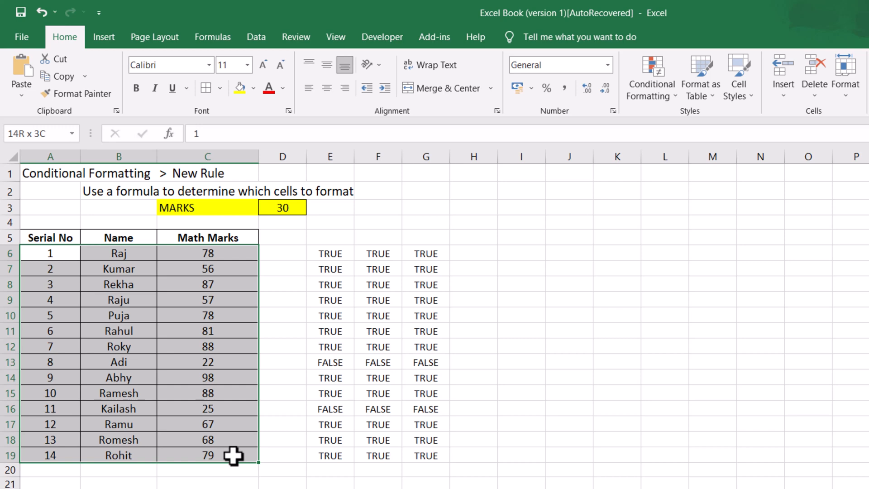
pyautogui.moveTo(234, 455); pyautogui.dragTo(233, 455)
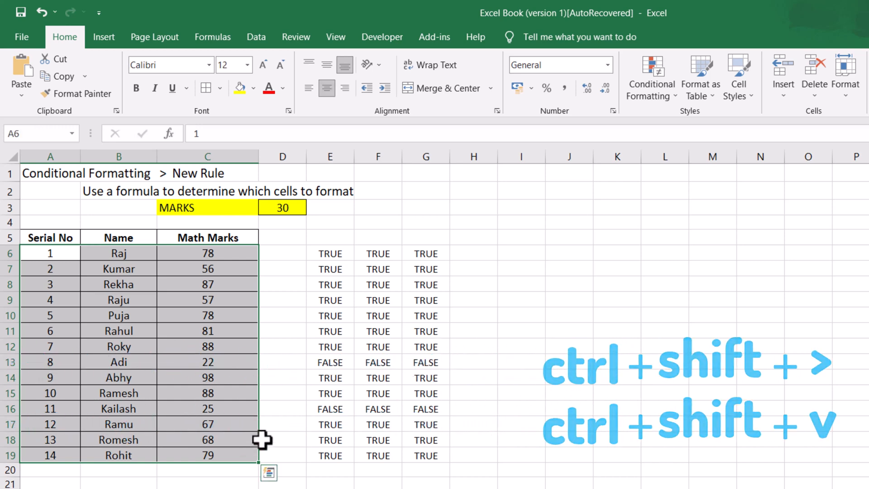
pyautogui.click(653, 98)
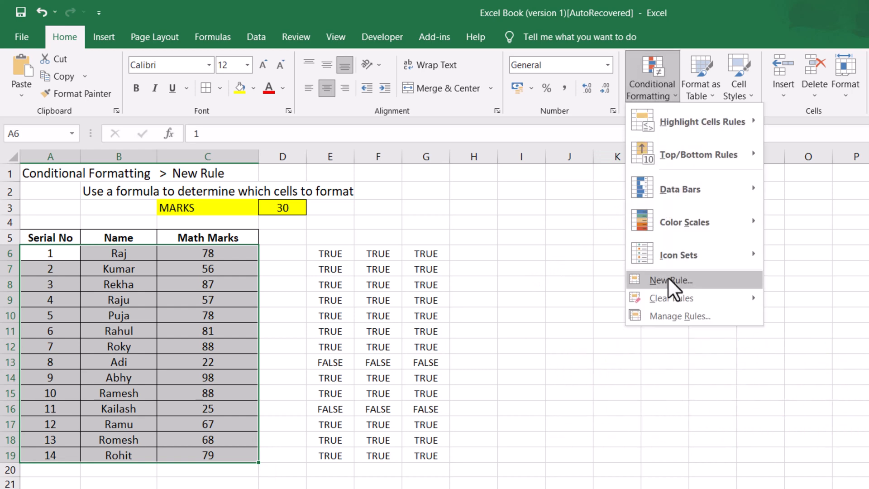
pyautogui.click(667, 276)
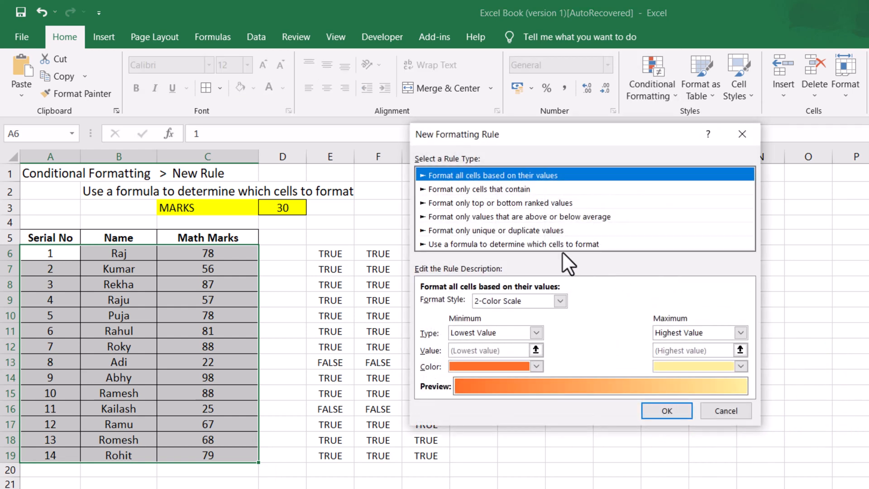
pyautogui.click(482, 244)
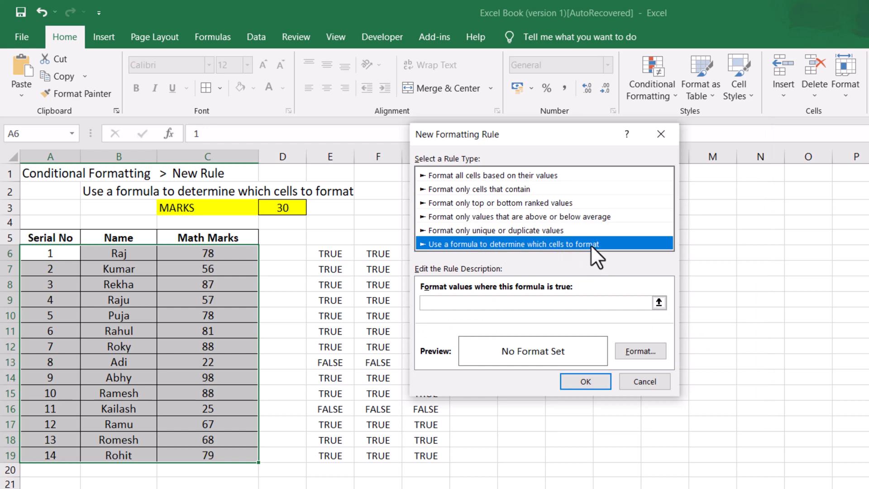
# Step: Define the rule with the formula =$C6>$D$3 and a light blue fill, and apply it to the table
pyautogui.click(468, 304)
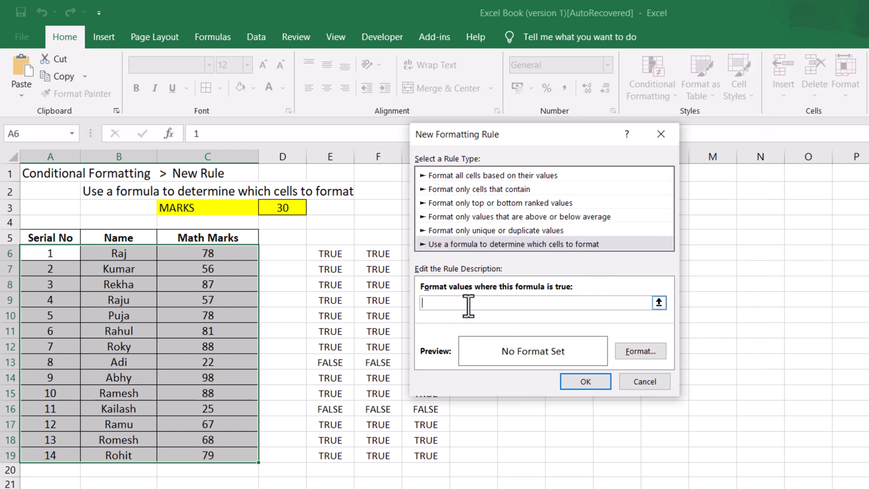
pyautogui.hotkey('ctrl', 'v')
pyautogui.click(638, 350)
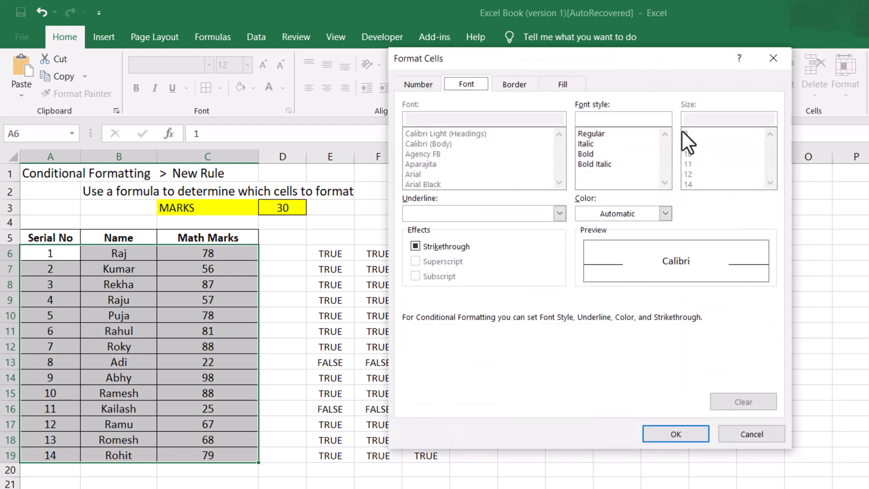
pyautogui.click(564, 86)
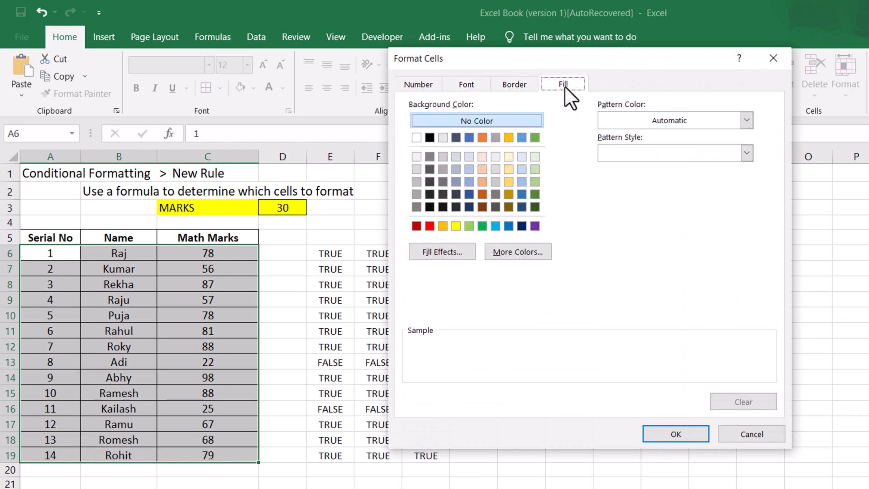
pyautogui.click(522, 157)
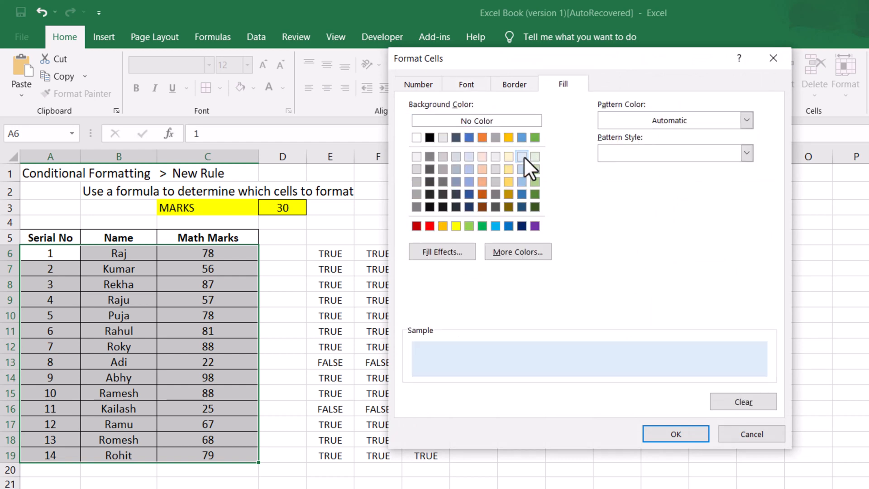
pyautogui.click(661, 436)
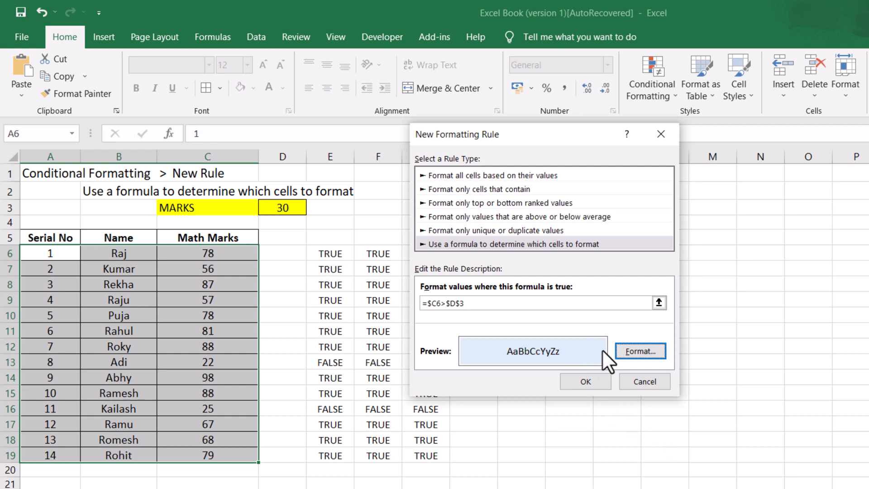
pyautogui.click(588, 383)
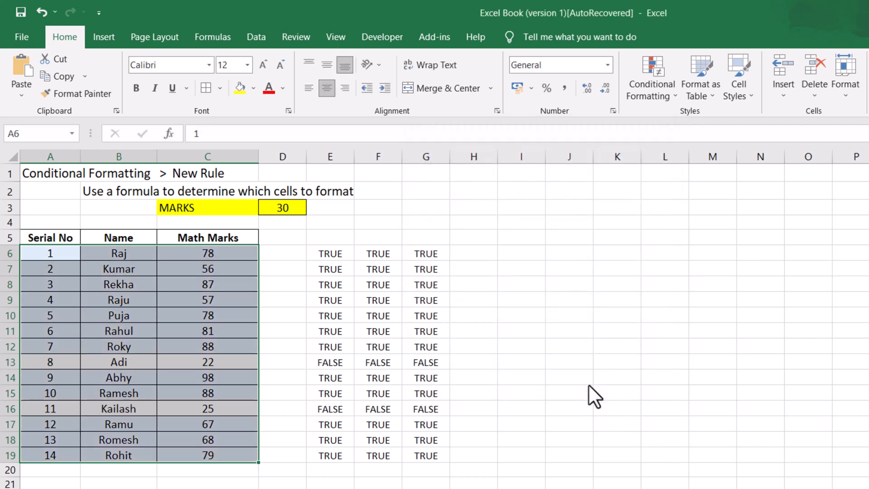
# Step: Change the MARKS threshold in D3 to 40
pyautogui.click(287, 406)
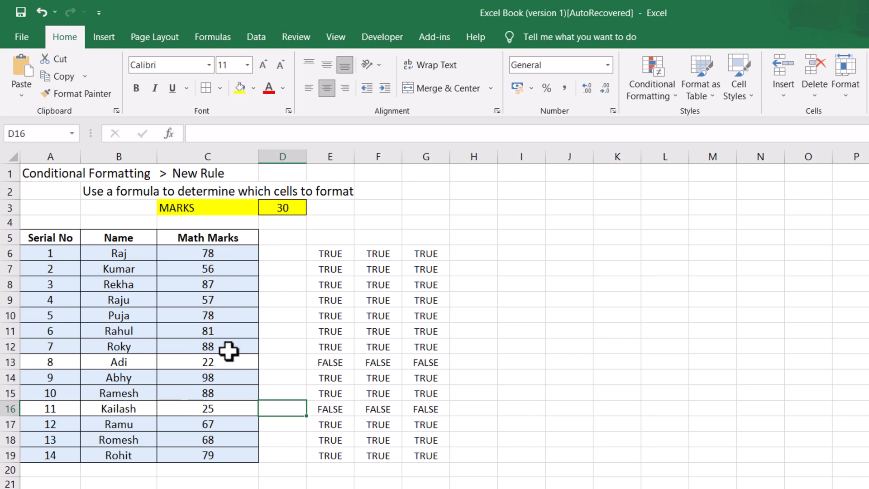
pyautogui.click(285, 209)
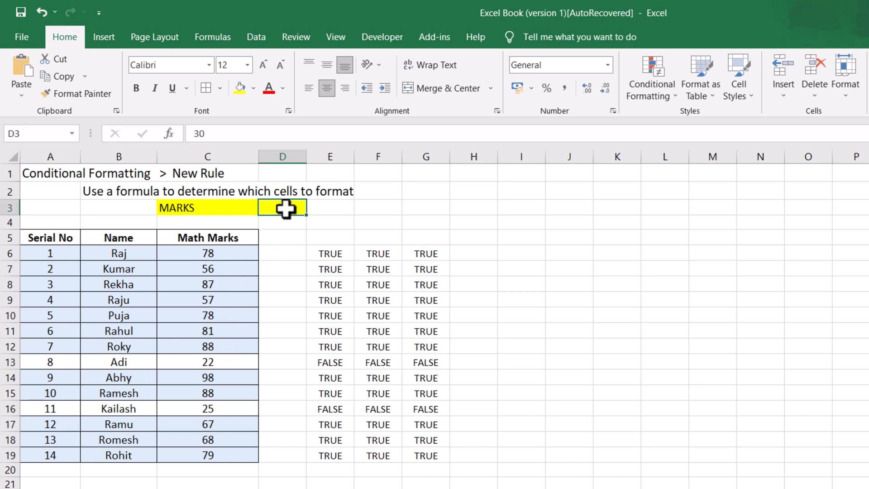
pyautogui.doubleClick(286, 209)
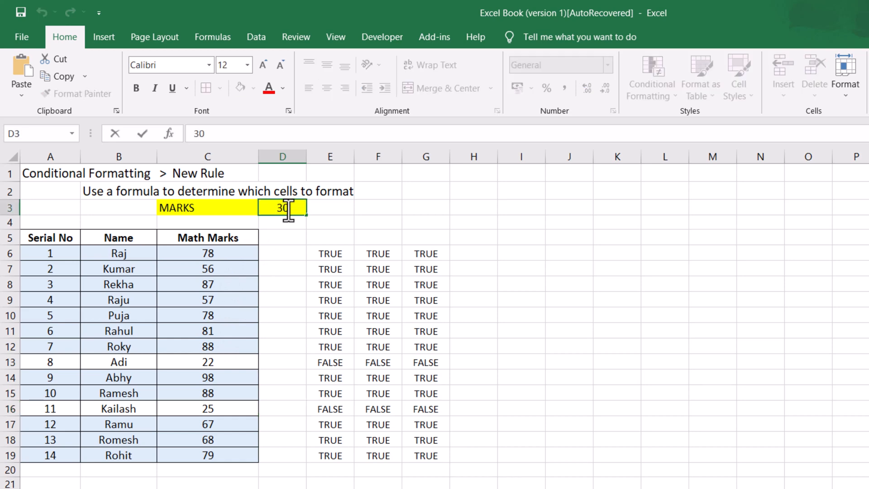
pyautogui.press('BackSpace')
pyautogui.write('4')
pyautogui.press('Return')
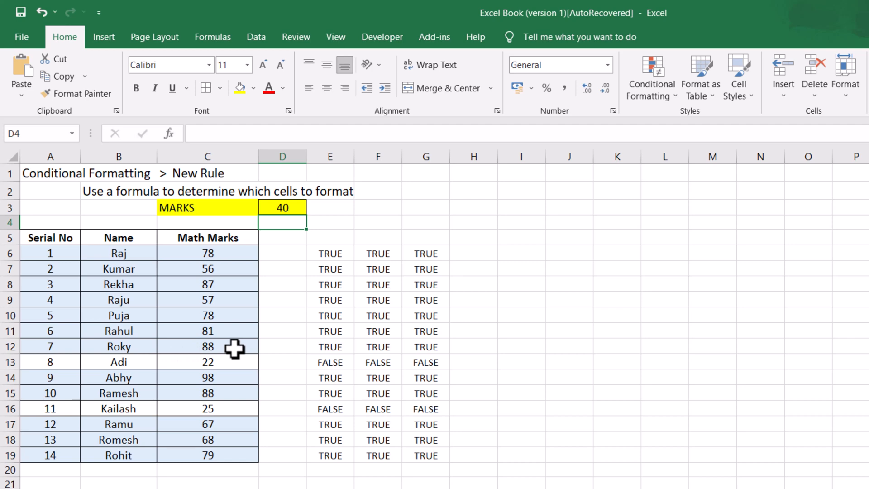
# Step: Change the MARKS threshold in D3 to 70
pyautogui.doubleClick(285, 210)
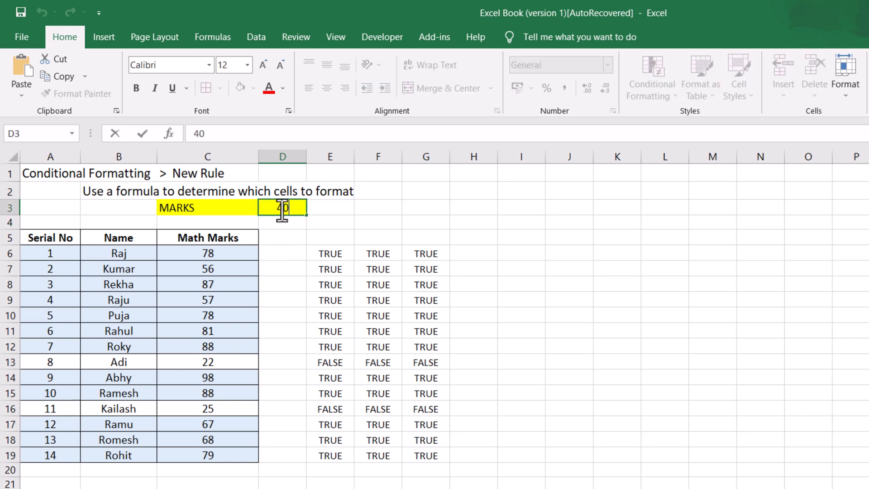
pyautogui.doubleClick(283, 209)
pyautogui.click(284, 209)
pyautogui.press('BackSpace')
pyautogui.write('7')
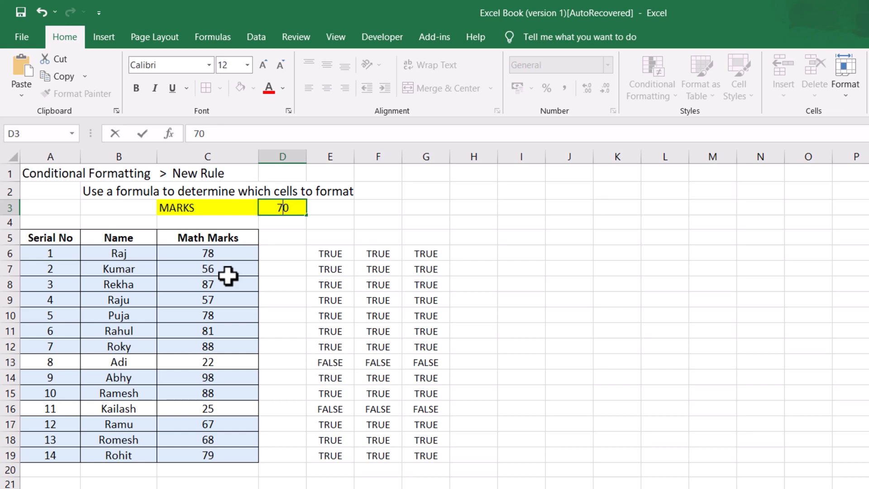
pyautogui.press('Return')
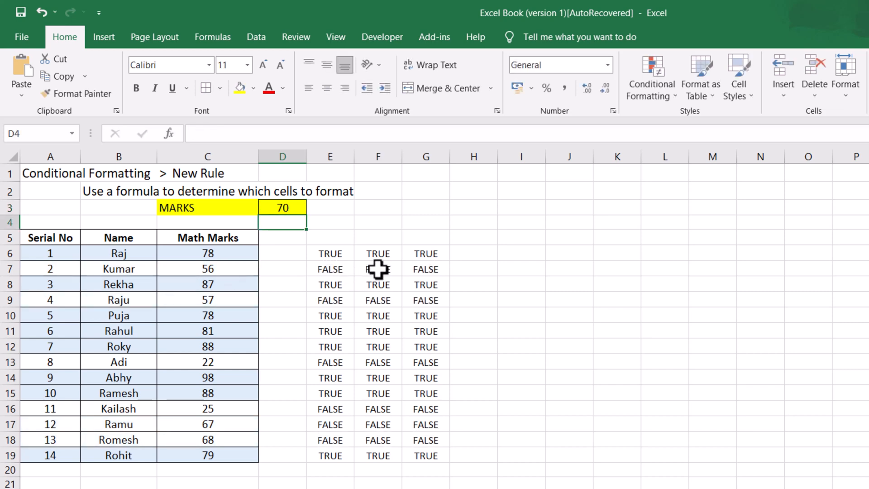
# Step: Change the MARKS threshold in D3 to 80
pyautogui.click(283, 209)
pyautogui.doubleClick(284, 209)
pyautogui.press('BackSpace')
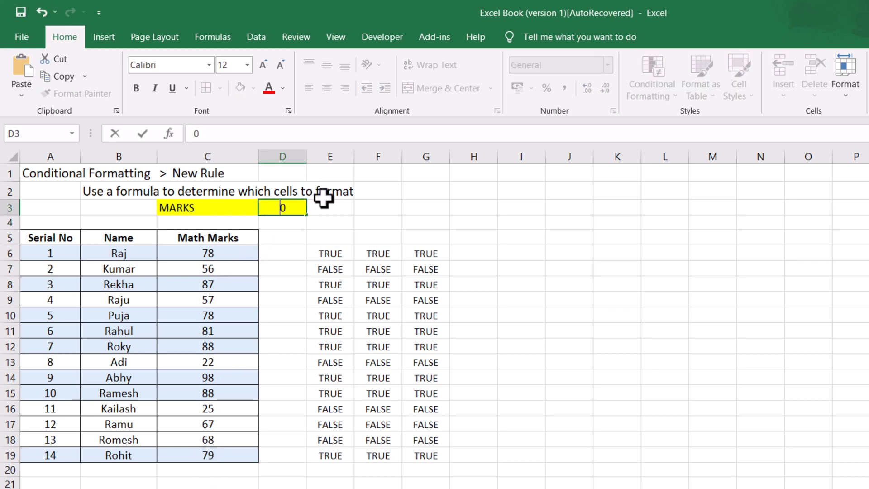
pyautogui.write('8')
pyautogui.click(382, 205)
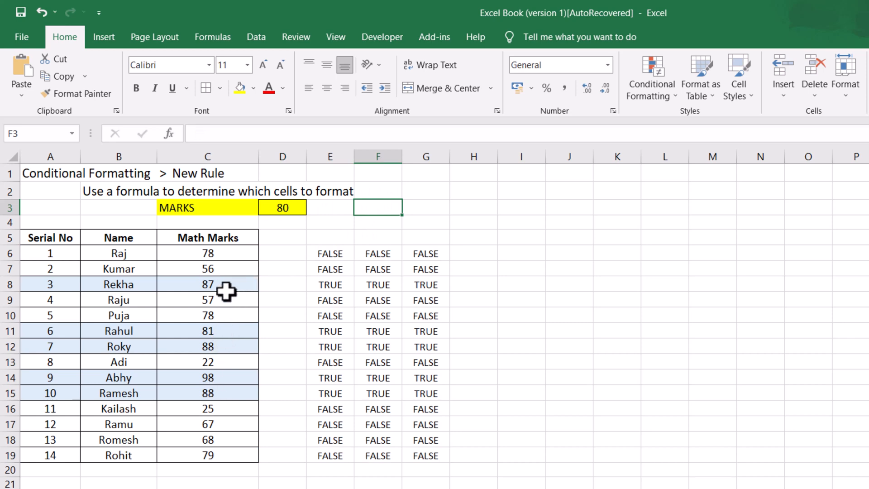
# Step: Change the MARKS threshold in D3 to 90
pyautogui.click(282, 207)
pyautogui.doubleClick(296, 206)
pyautogui.press('BackSpace')
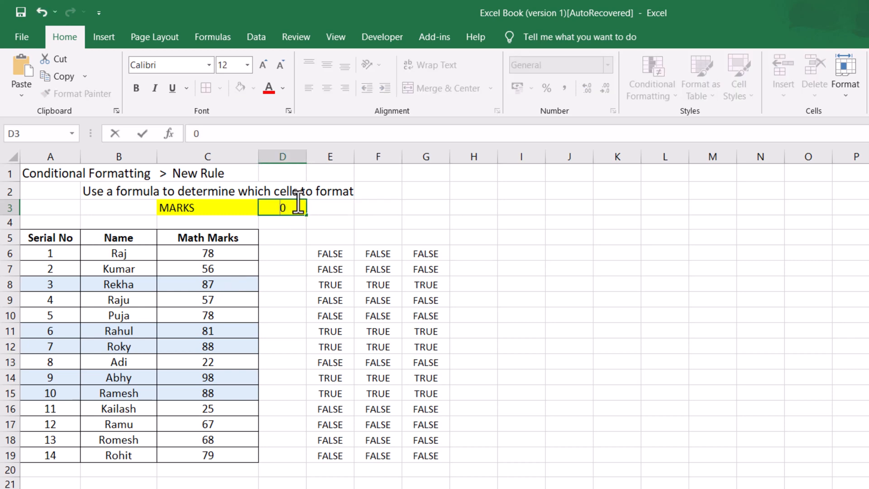
pyautogui.write('9')
pyautogui.click(355, 219)
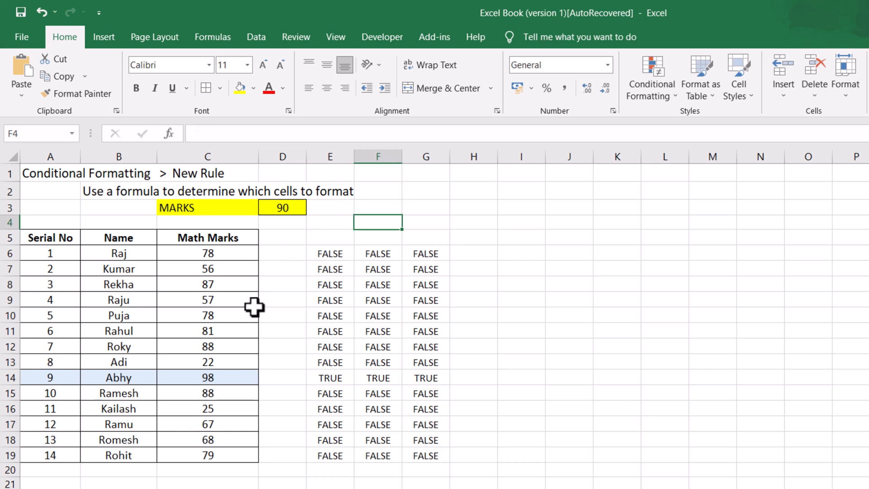
# Step: Select D5:G19 and start a new conditional formatting rule using a formula to determine which cells to format
pyautogui.click(278, 285)
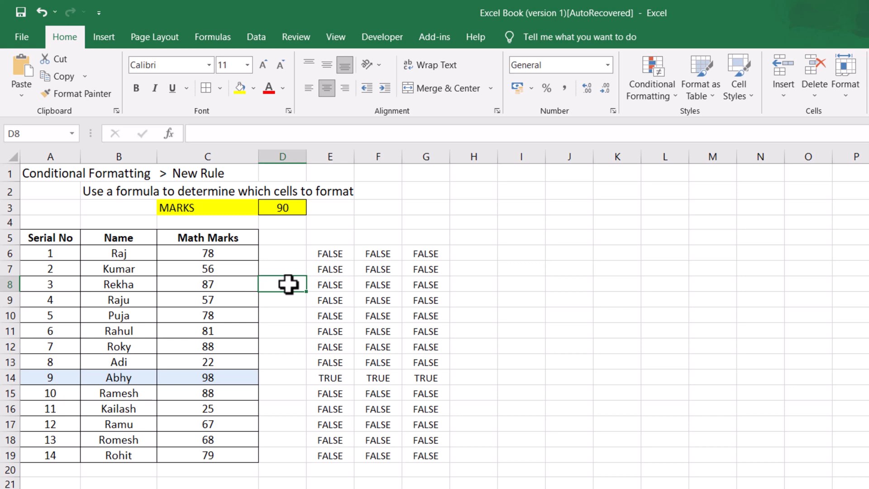
pyautogui.moveTo(299, 239); pyautogui.dragTo(448, 462)
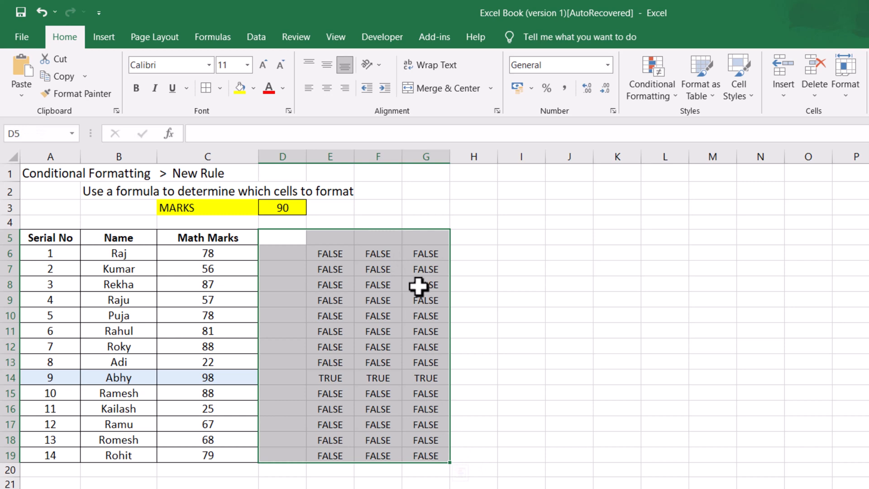
pyautogui.click(654, 101)
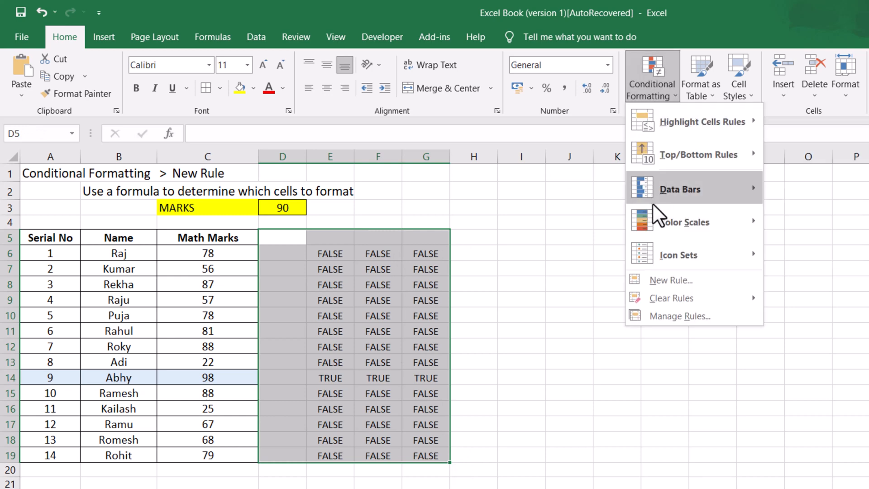
pyautogui.click(653, 281)
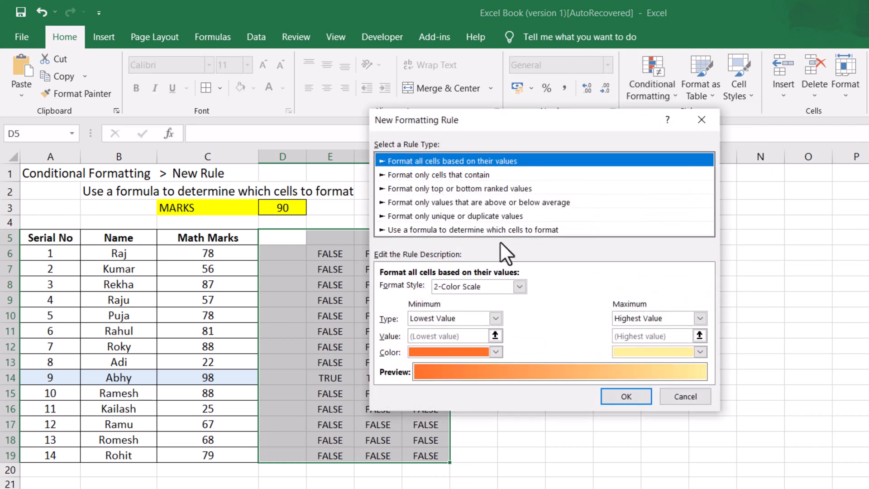
pyautogui.click(500, 230)
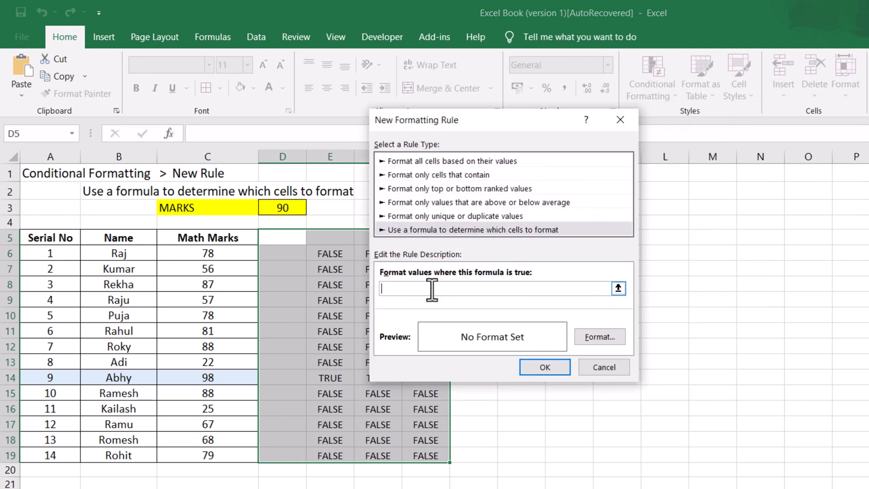
pyautogui.moveTo(458, 113); pyautogui.dragTo(595, 154)
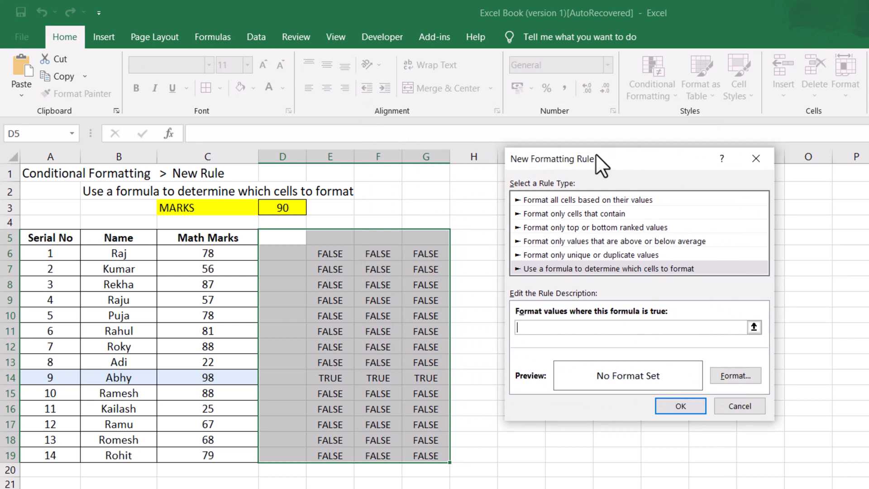